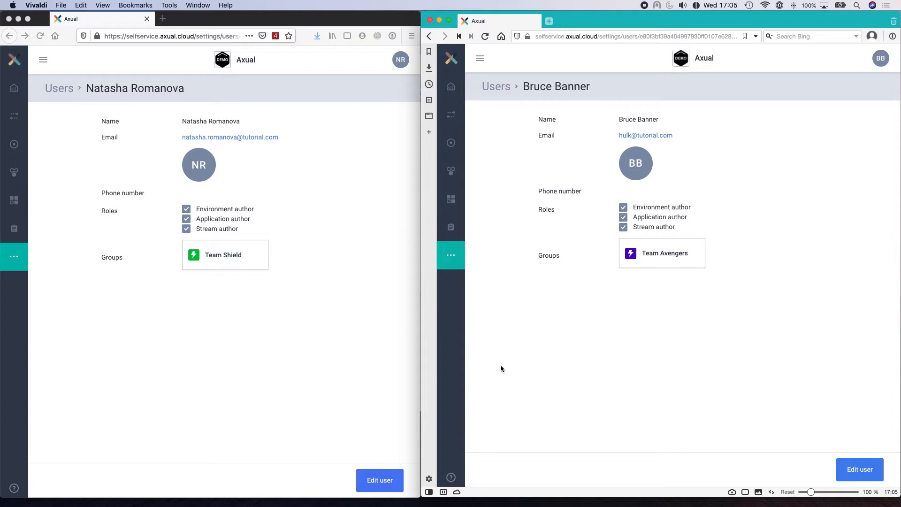
Switch to the Firefox window and open the details of shield-stream from the prod graph overview.
{"action": "left_click", "coordinate": [15, 120]}
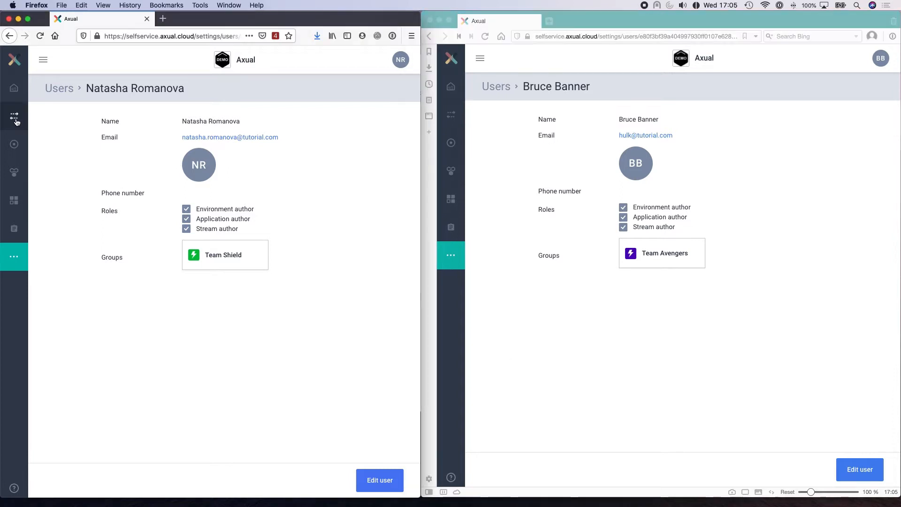
{"action": "left_click", "coordinate": [16, 120]}
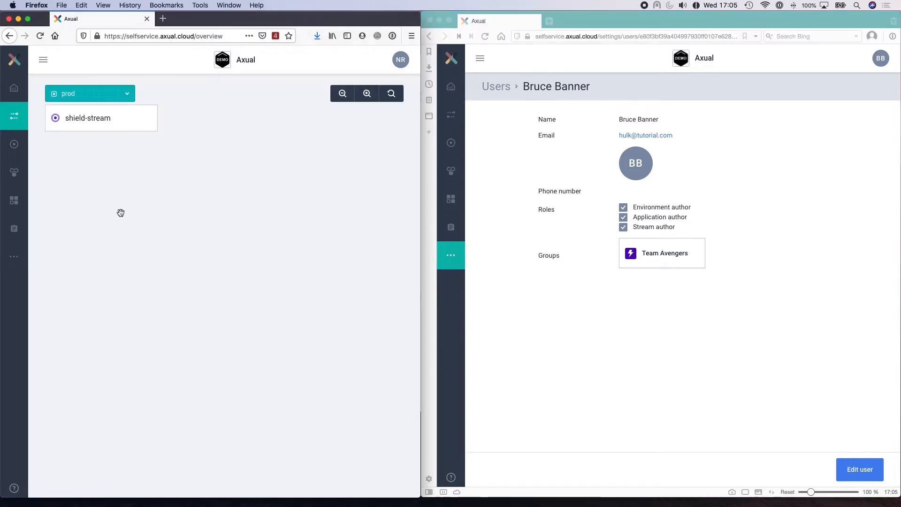
{"action": "left_click", "coordinate": [101, 129]}
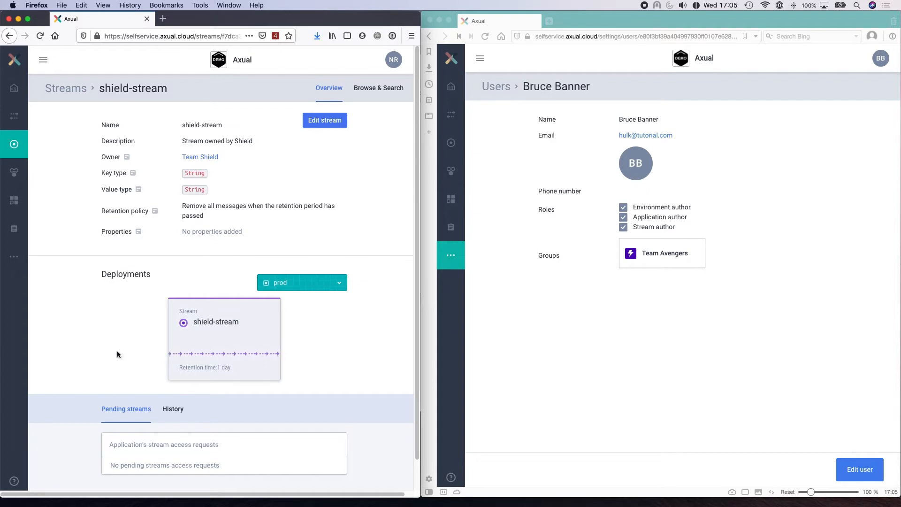
Request approval for the SHIELD_PRODUCER application to access shield-stream as a Producer on the prod environment.
{"action": "left_click", "coordinate": [14, 173]}
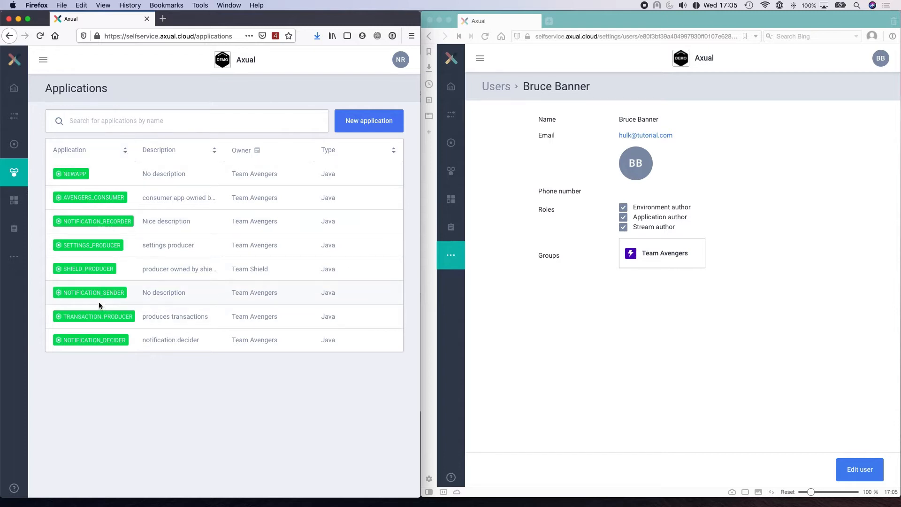
{"action": "left_click", "coordinate": [97, 275]}
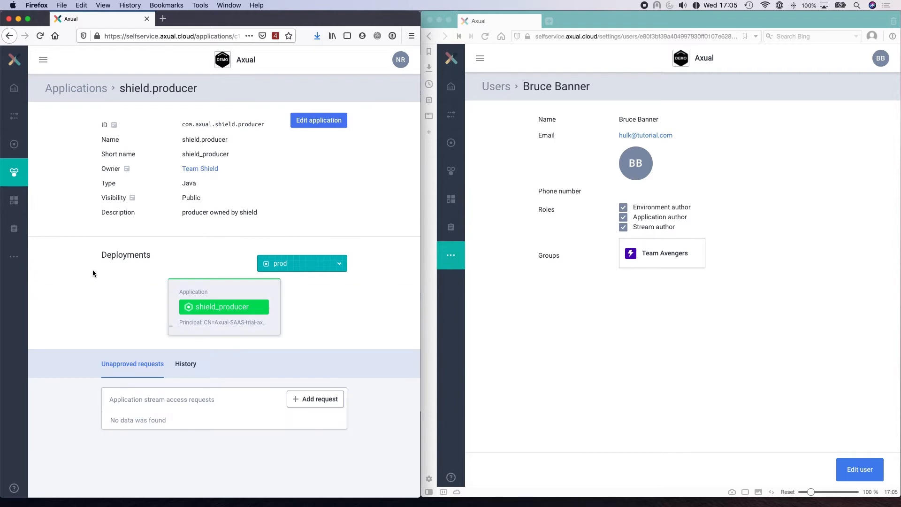
{"action": "left_click", "coordinate": [312, 397]}
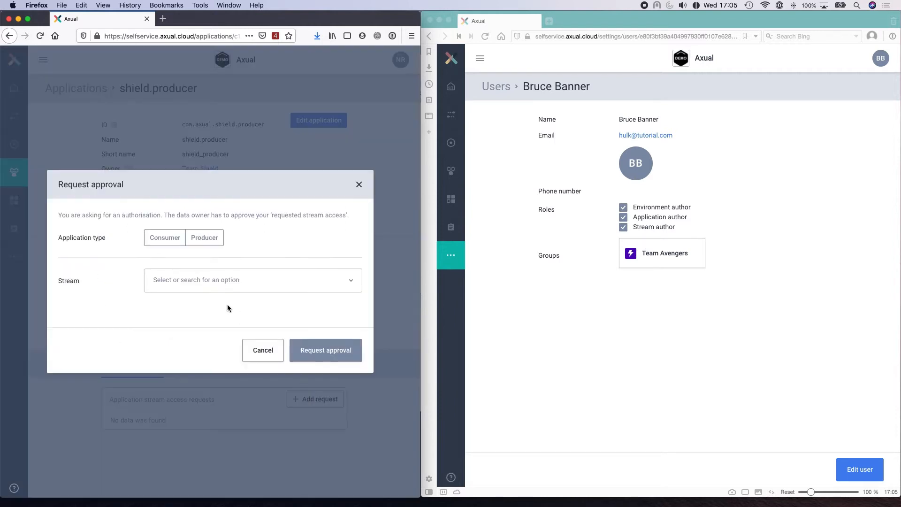
{"action": "left_click", "coordinate": [205, 230]}
{"action": "left_click", "coordinate": [215, 288]}
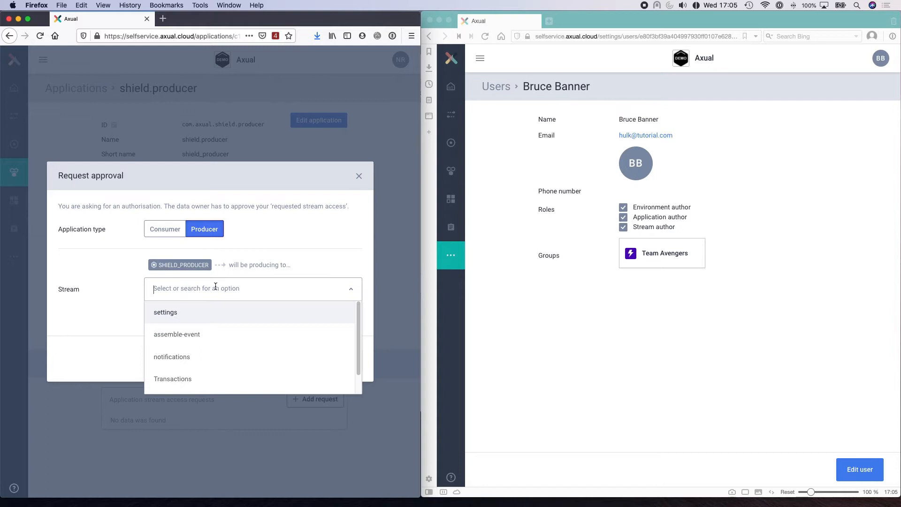
{"action": "scroll", "coordinate": [197, 342], "scroll_direction": "down", "scroll_amount": 1}
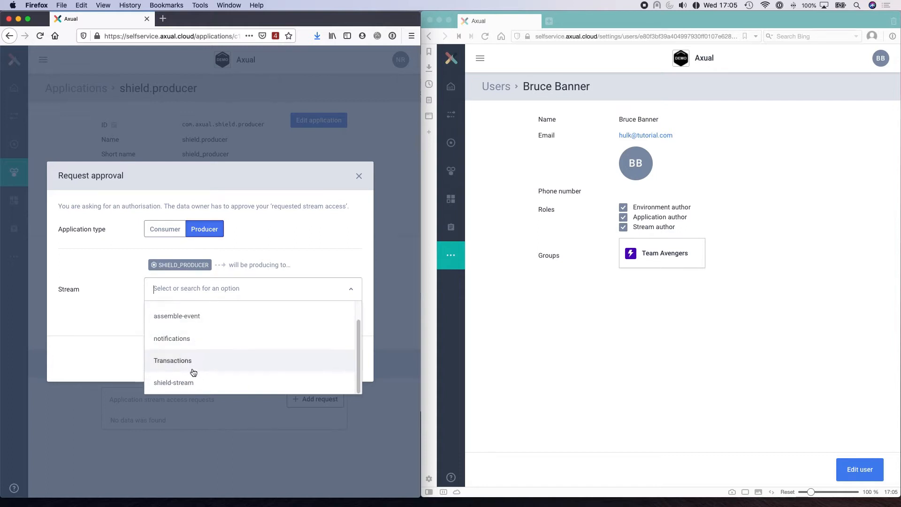
{"action": "left_click", "coordinate": [191, 382]}
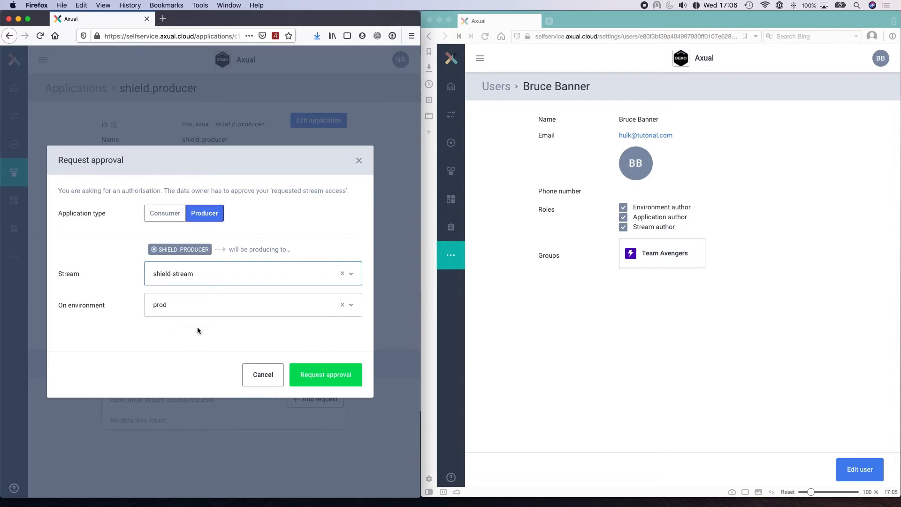
{"action": "left_click", "coordinate": [313, 381]}
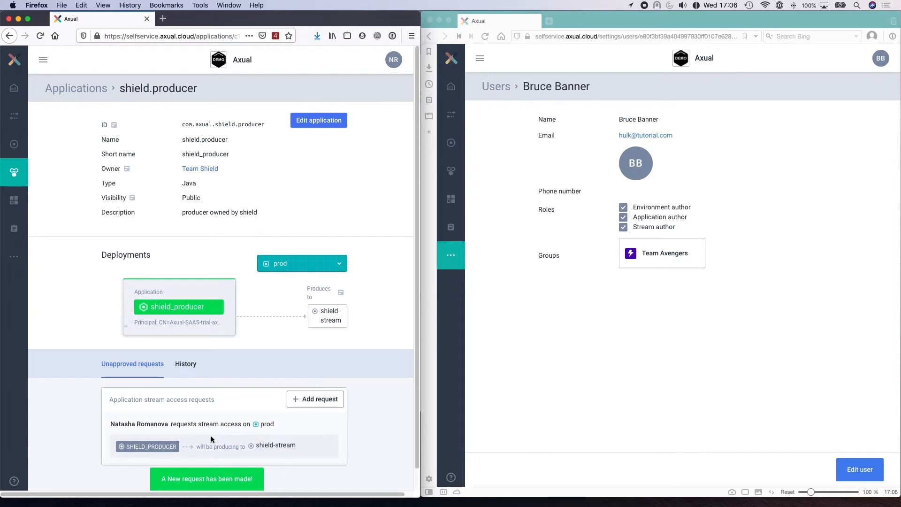
Approve SHIELD_PRODUCER's pending access request on shield-stream, and review the prod graph overview.
{"action": "left_click", "coordinate": [276, 448]}
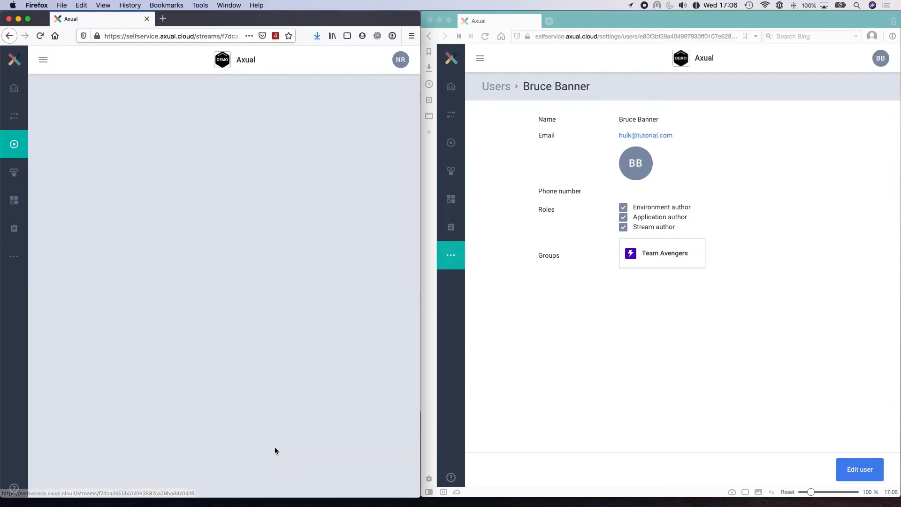
{"action": "scroll", "coordinate": [279, 402], "scroll_direction": "down", "scroll_amount": 3}
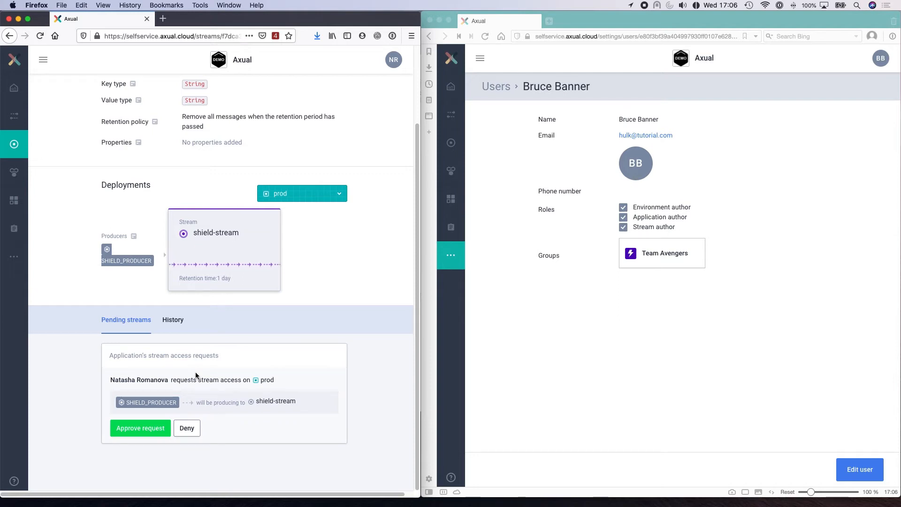
{"action": "left_click", "coordinate": [147, 433]}
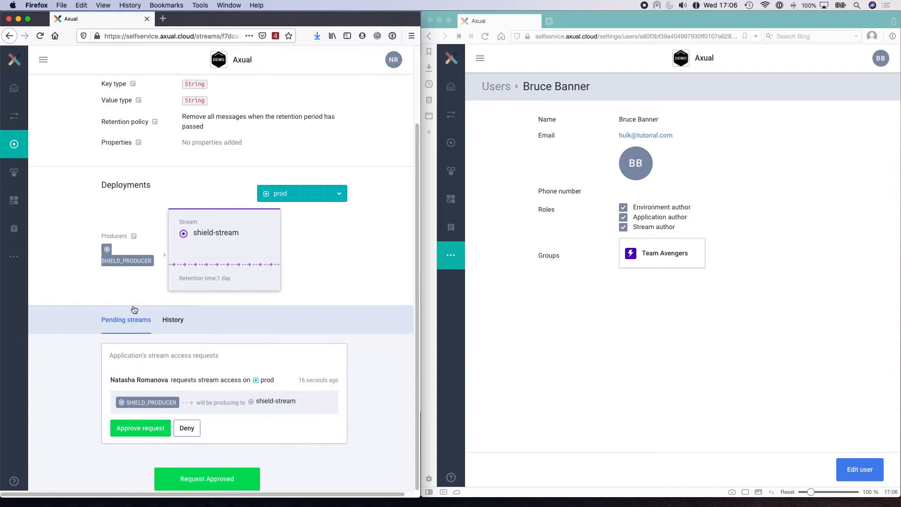
{"action": "left_click", "coordinate": [14, 124]}
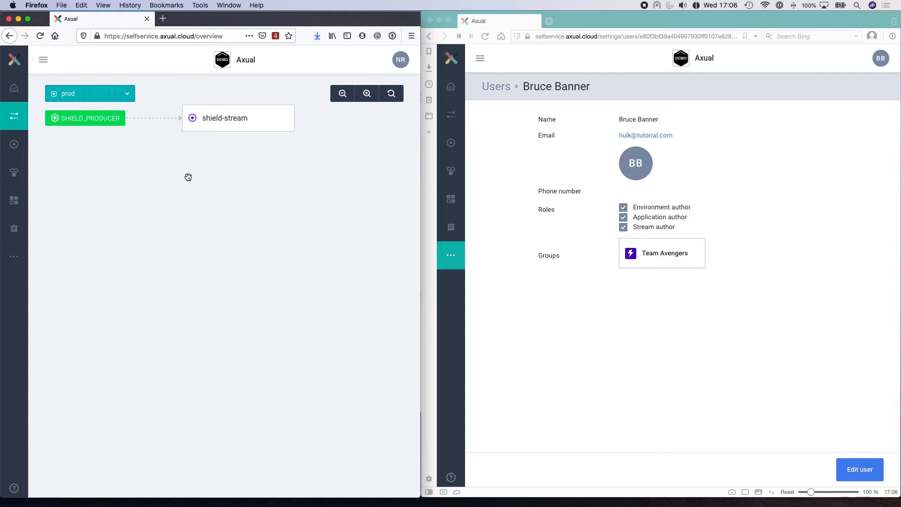
In the Vivaldi window, request Consumer access to shield-stream on prod for the AVENGERS_CONSUMER application, and open the requested stream's details.
{"action": "left_click", "coordinate": [556, 325]}
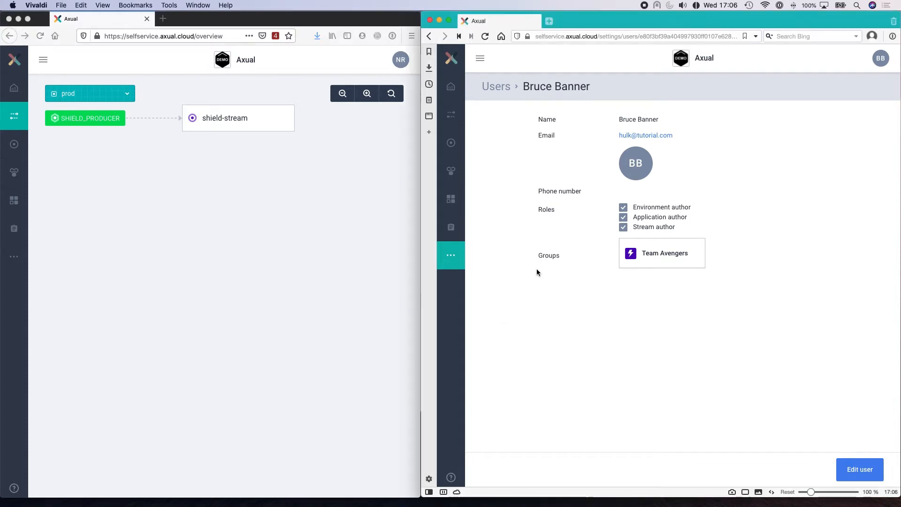
{"action": "left_click", "coordinate": [452, 171]}
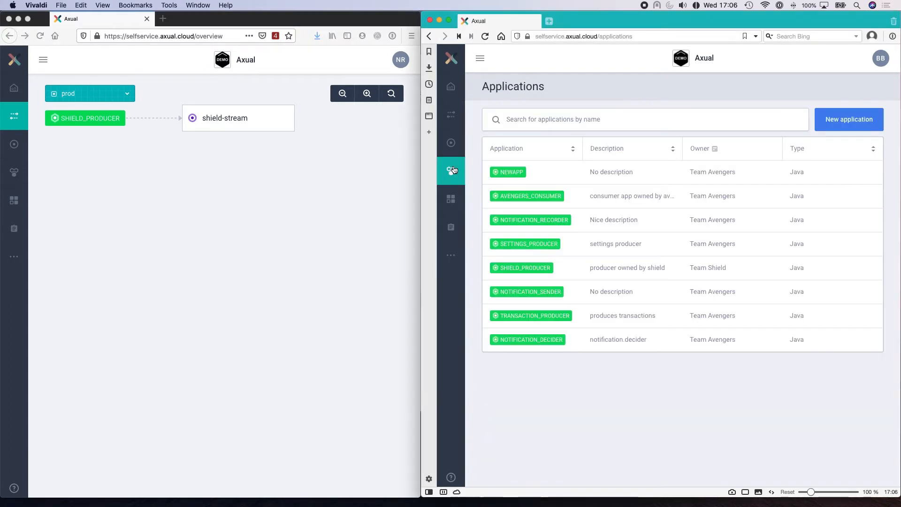
{"action": "left_click", "coordinate": [534, 197]}
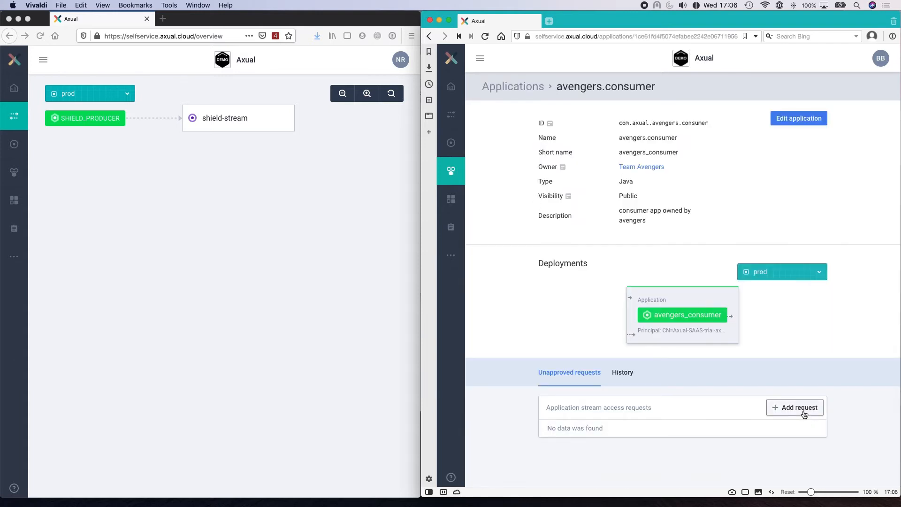
{"action": "left_click", "coordinate": [803, 413]}
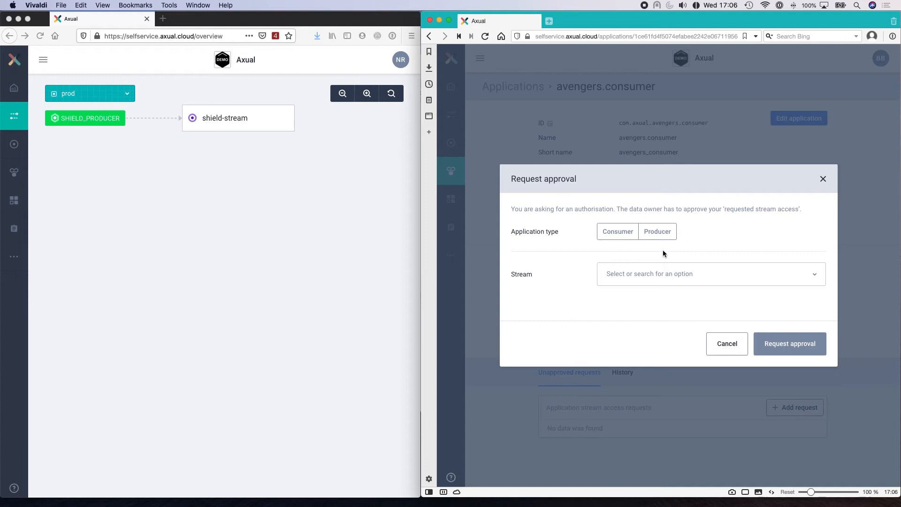
{"action": "left_click", "coordinate": [622, 229]}
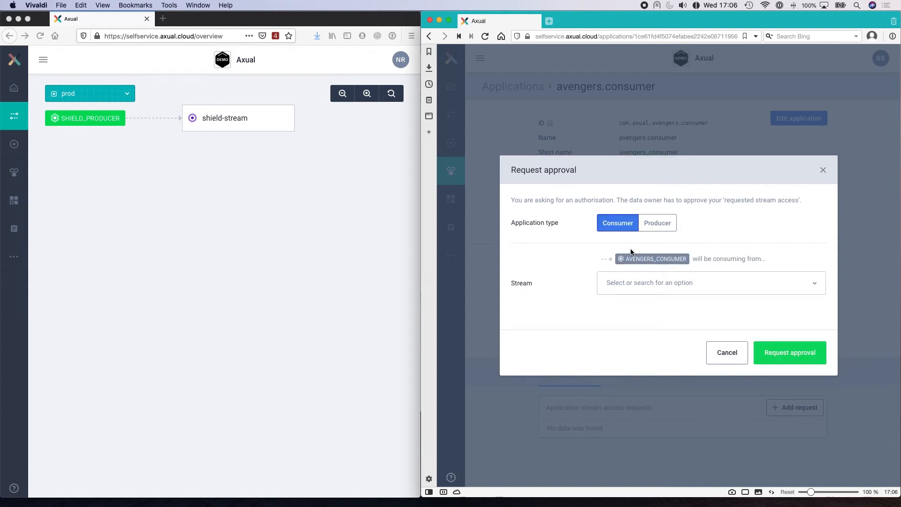
{"action": "left_click", "coordinate": [655, 283]}
{"action": "left_click", "coordinate": [652, 372]}
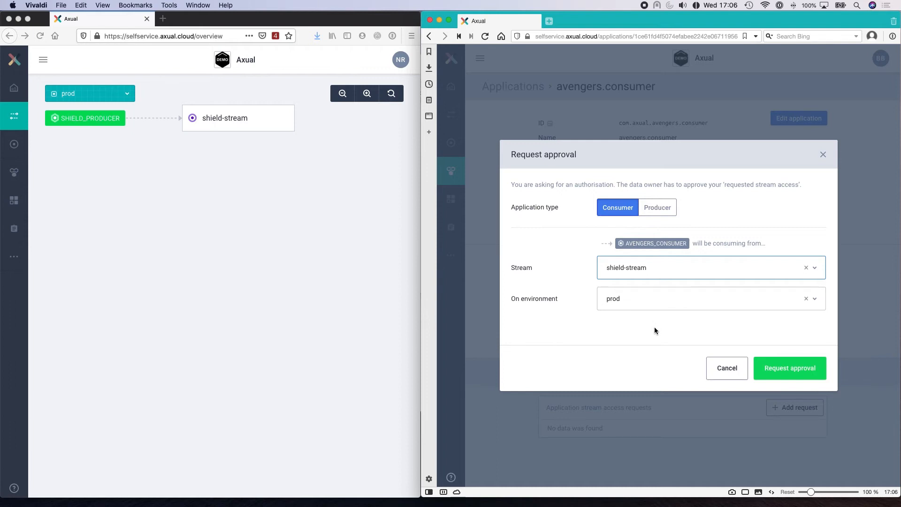
{"action": "left_click", "coordinate": [798, 370]}
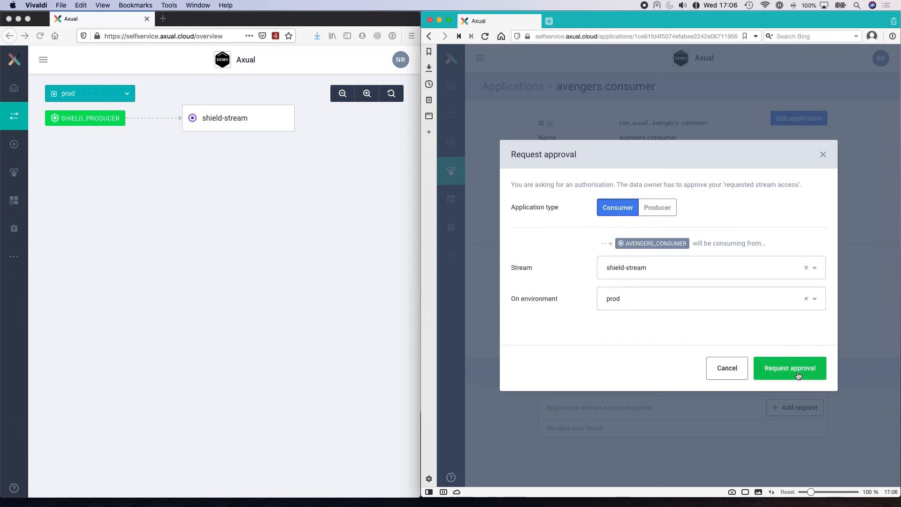
{"action": "scroll", "coordinate": [751, 394], "scroll_direction": "down", "scroll_amount": 2}
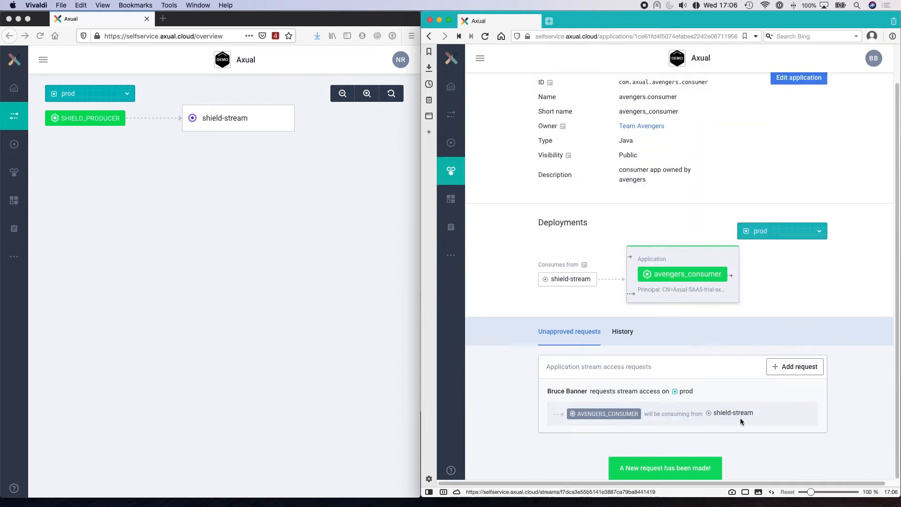
{"action": "left_click", "coordinate": [733, 413]}
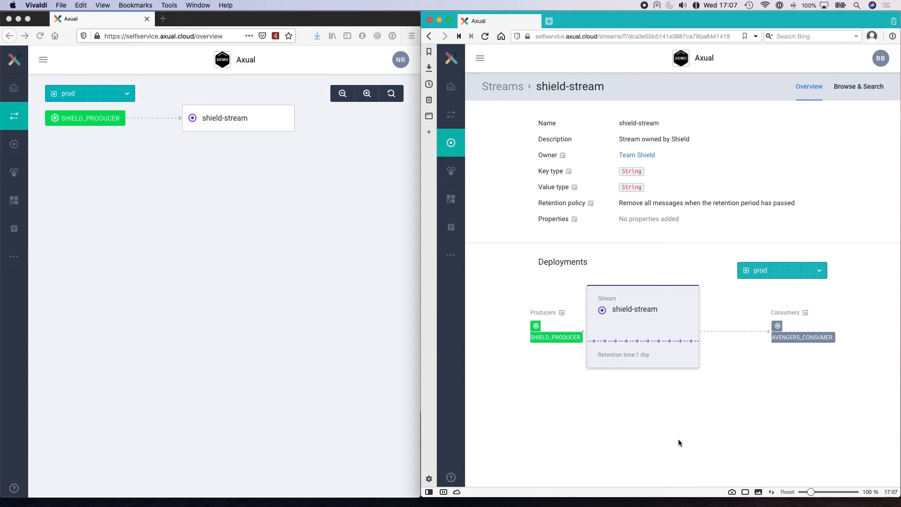
Back in the Firefox window, approve AVENGERS_CONSUMER's pending request to consume from shield-stream on prod.
{"action": "left_click", "coordinate": [315, 188]}
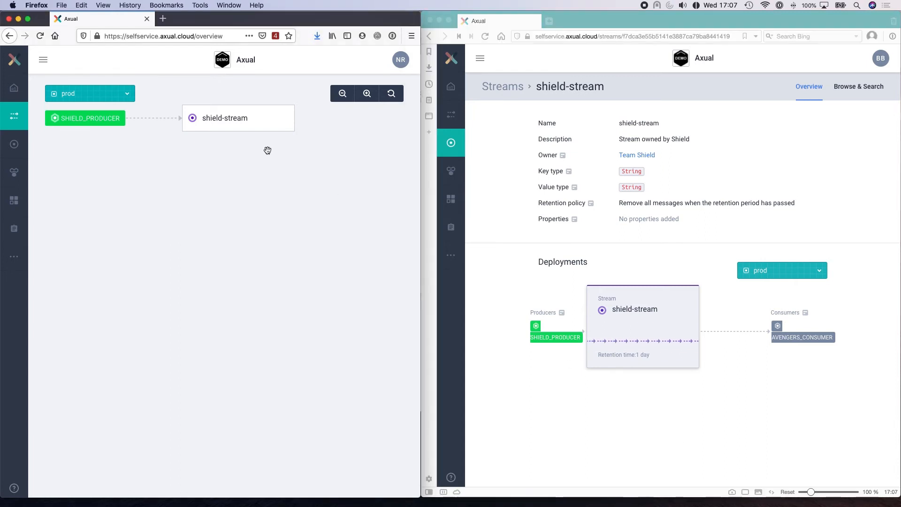
{"action": "left_click", "coordinate": [227, 120]}
{"action": "mouse_move", "coordinate": [239, 303]}
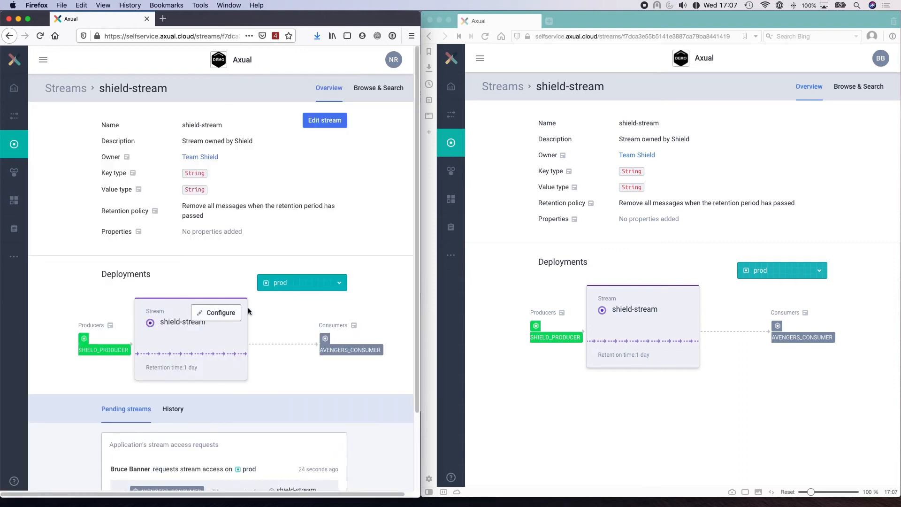
{"action": "scroll", "coordinate": [242, 307], "scroll_direction": "down", "scroll_amount": 4}
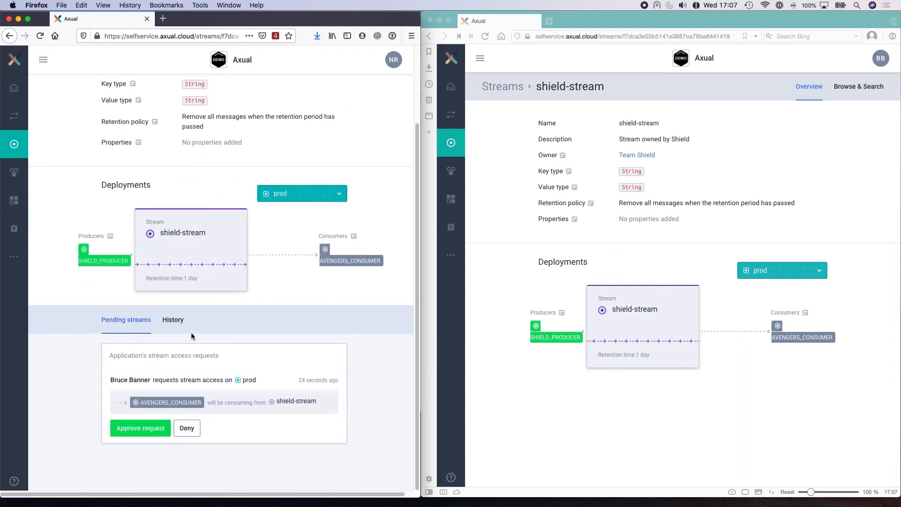
{"action": "left_click", "coordinate": [165, 427]}
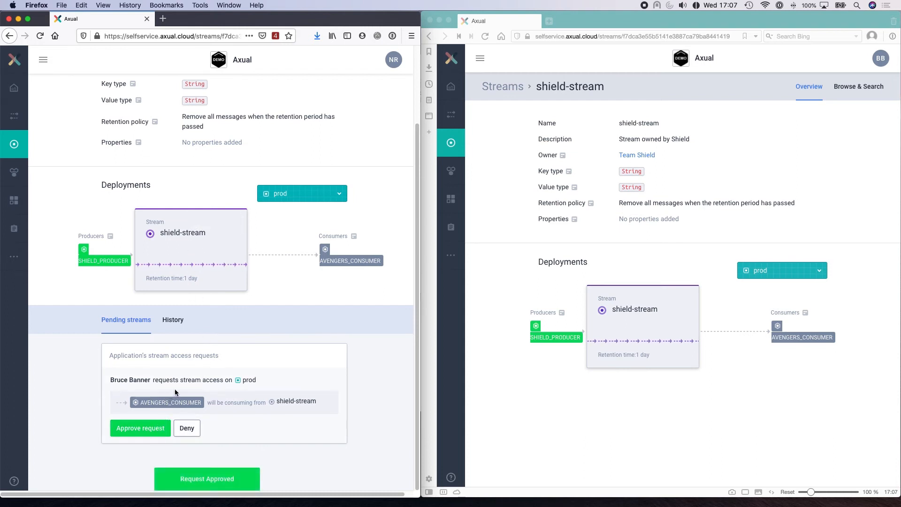
Check the connection between shield-stream and AVENGERS_CONSUMER in the graph overview of both the Firefox and Vivaldi windows.
{"action": "left_click", "coordinate": [14, 115]}
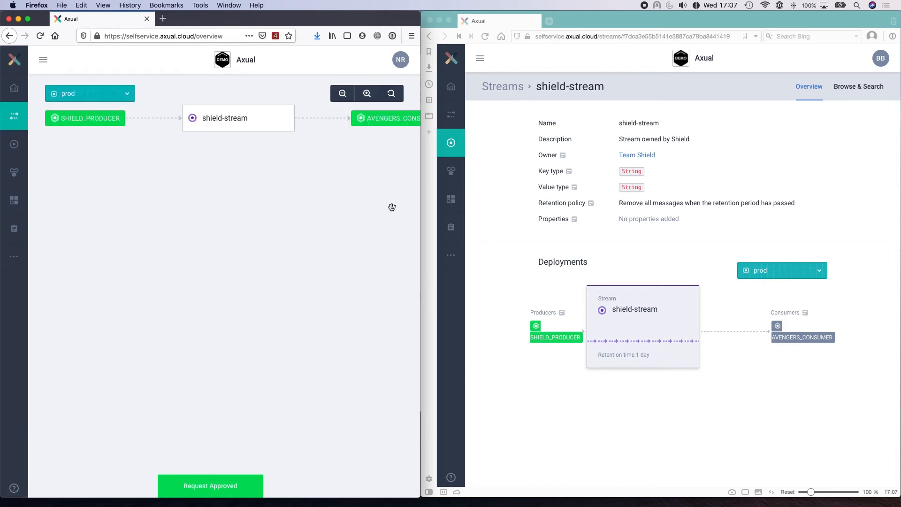
{"action": "left_click", "coordinate": [504, 154]}
{"action": "left_click", "coordinate": [450, 114]}
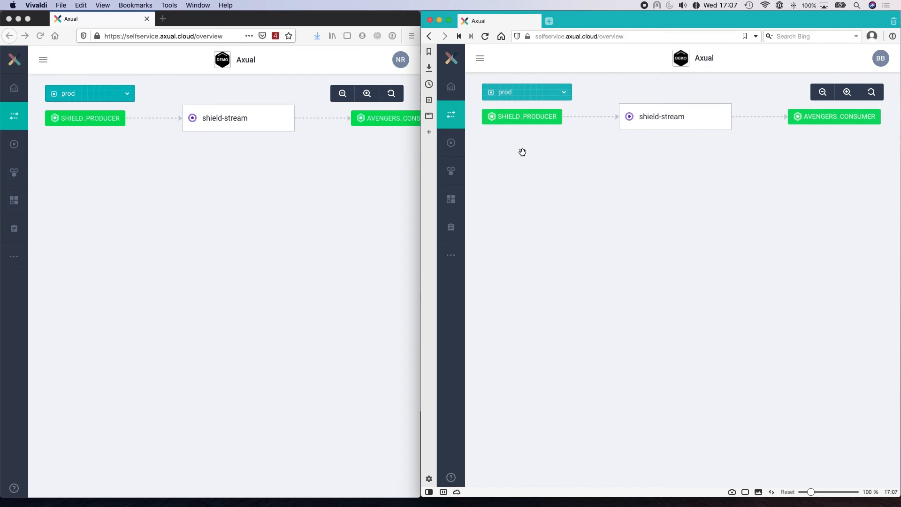
In Firefox, revoke AVENGERS_CONSUMER's access to shield-stream on the prod environment, giving a reason that starts with "You always get angry".
{"action": "left_click", "coordinate": [275, 180]}
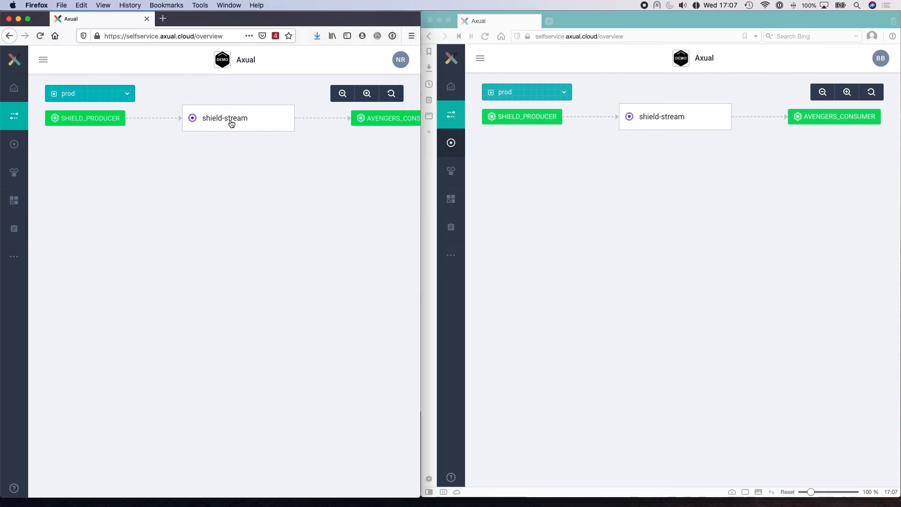
{"action": "left_click", "coordinate": [232, 123]}
{"action": "scroll", "coordinate": [244, 230], "scroll_direction": "down", "scroll_amount": 1}
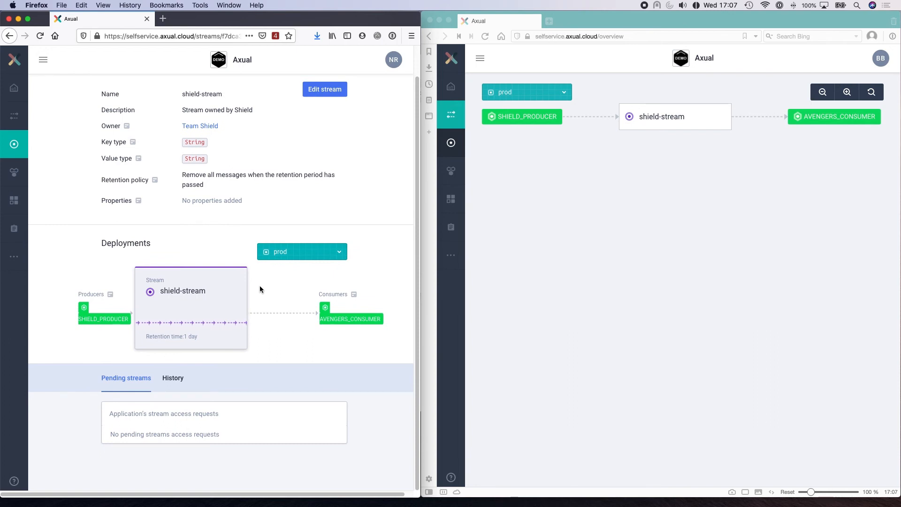
{"action": "mouse_move", "coordinate": [329, 316]}
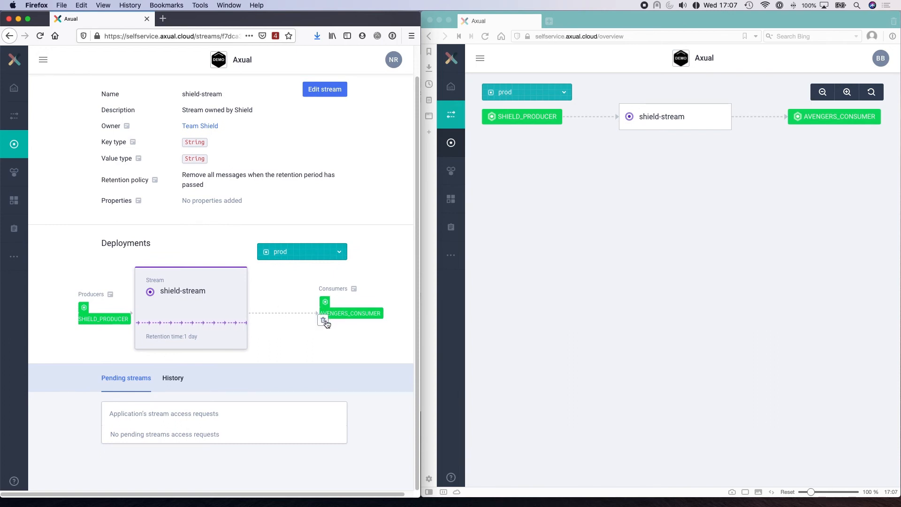
{"action": "left_click", "coordinate": [322, 320]}
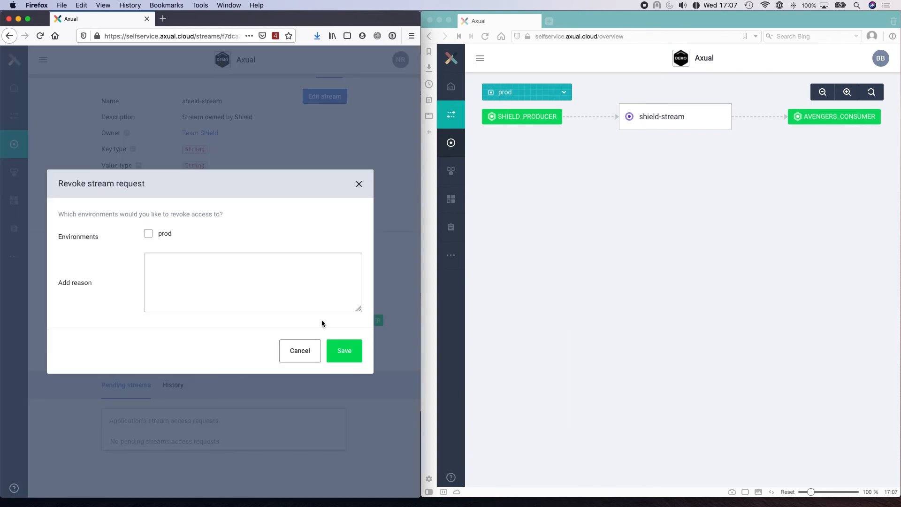
{"action": "left_click", "coordinate": [148, 234]}
{"action": "left_click", "coordinate": [186, 265]}
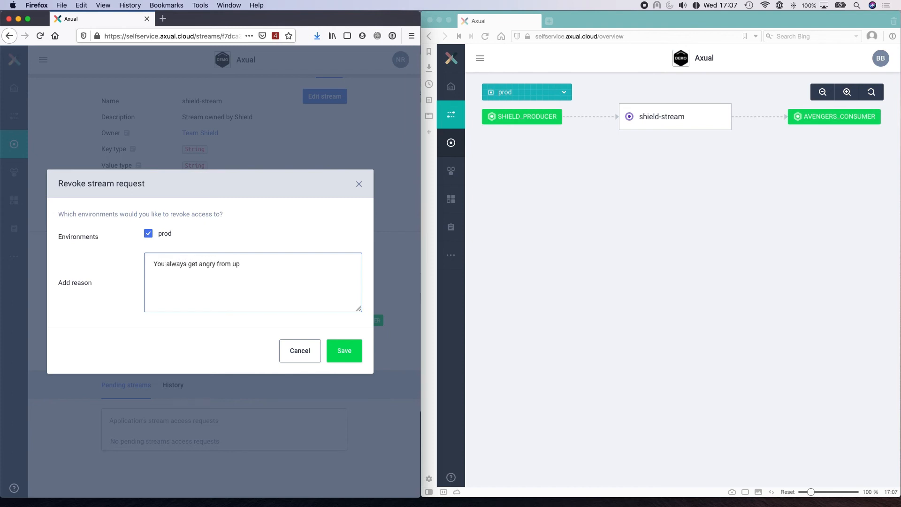
{"action": "key", "text": "BackSpace"}
{"action": "left_click", "coordinate": [343, 350]}
{"action": "left_click", "coordinate": [270, 351]}
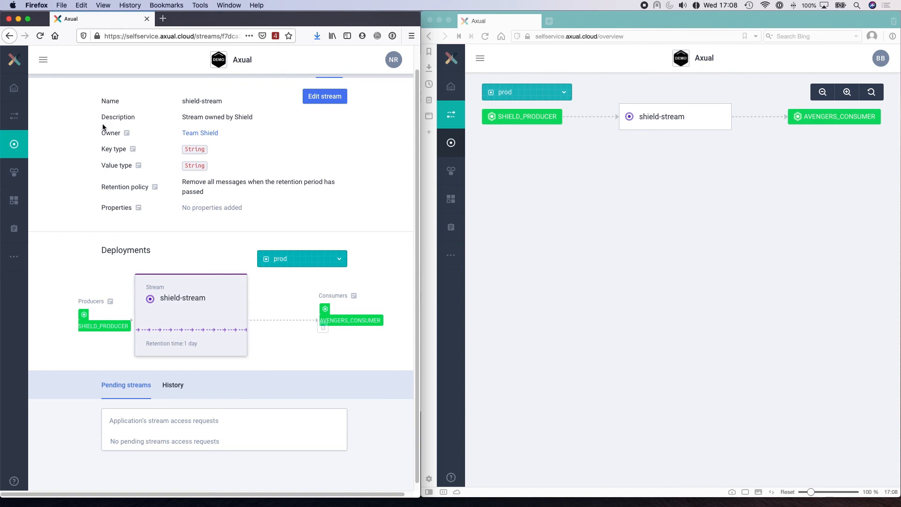
Examine the prod graph overview in both browser windows and shield-stream's details in Vivaldi for the revoked consumer access.
{"action": "left_click", "coordinate": [14, 115]}
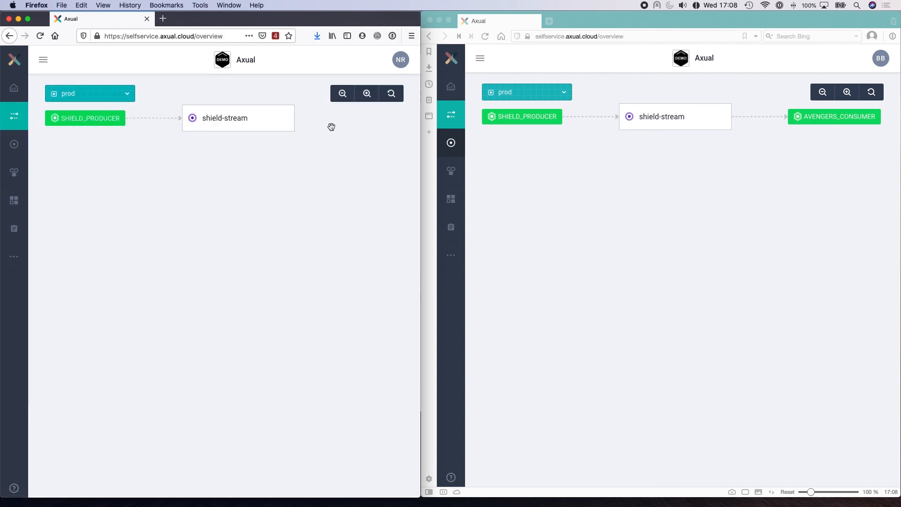
{"action": "left_click", "coordinate": [464, 129]}
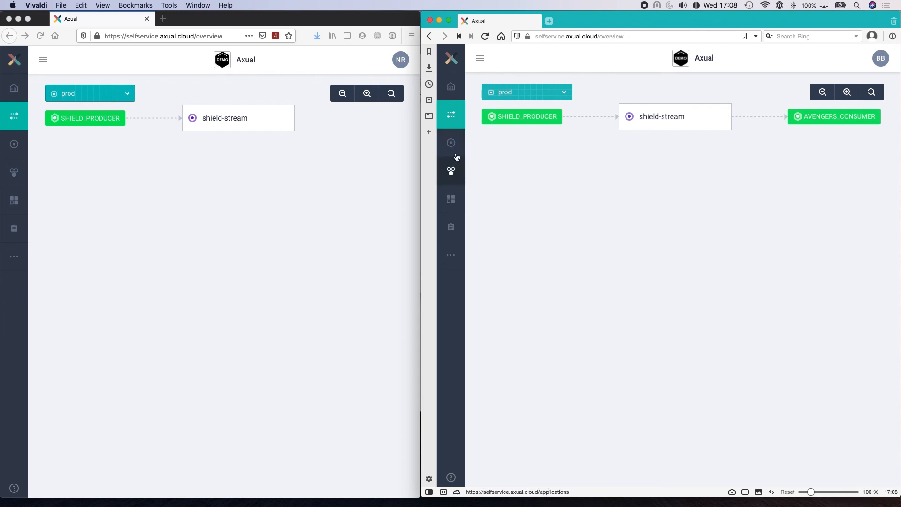
{"action": "left_click", "coordinate": [635, 119]}
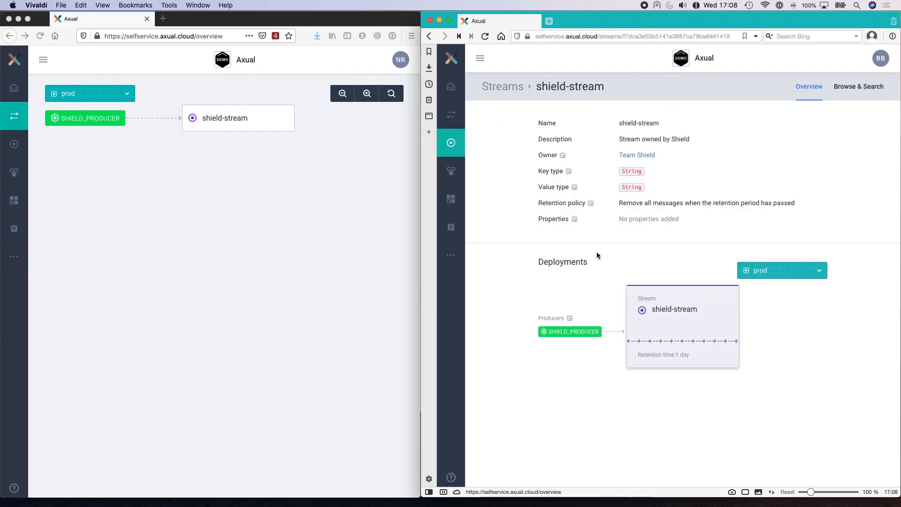
{"action": "left_click", "coordinate": [451, 115]}
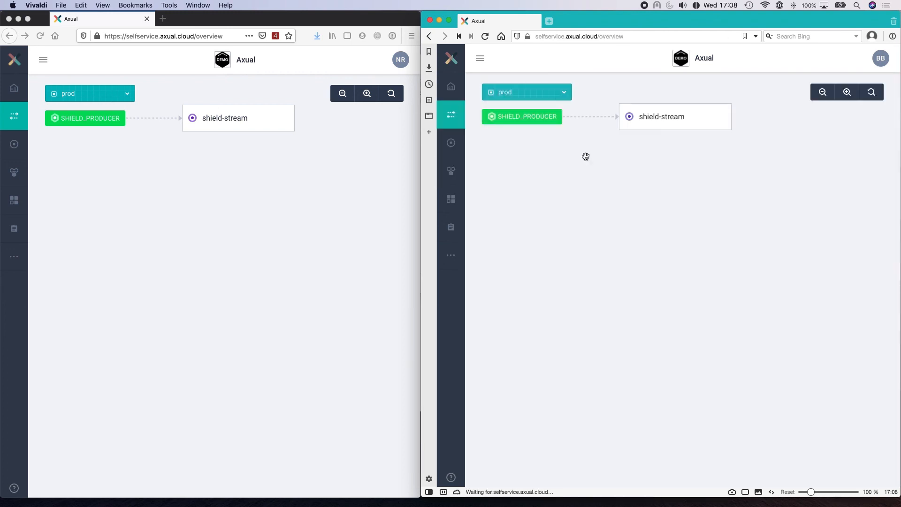